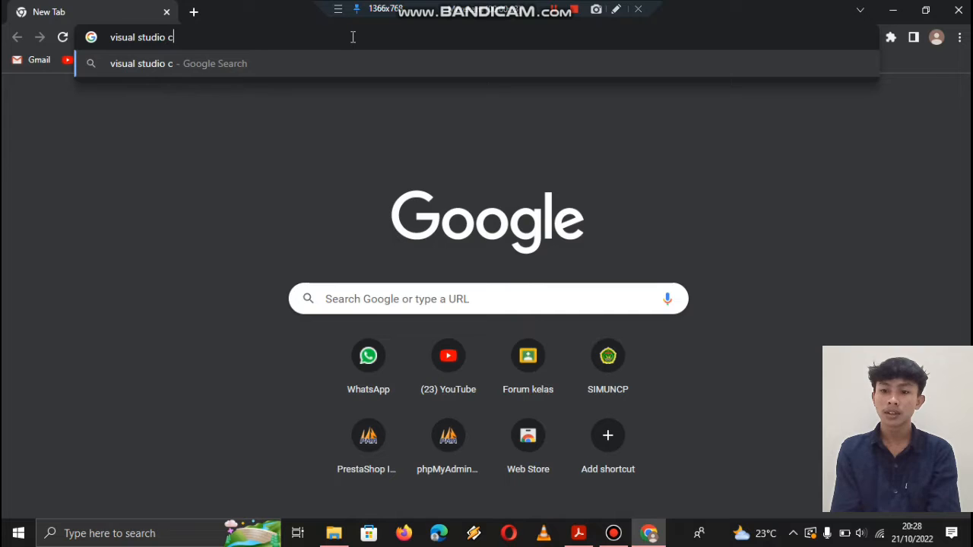
# Search Google for "visual studio code" and open the official Visual Studio Code website.
pyautogui.press('Return')
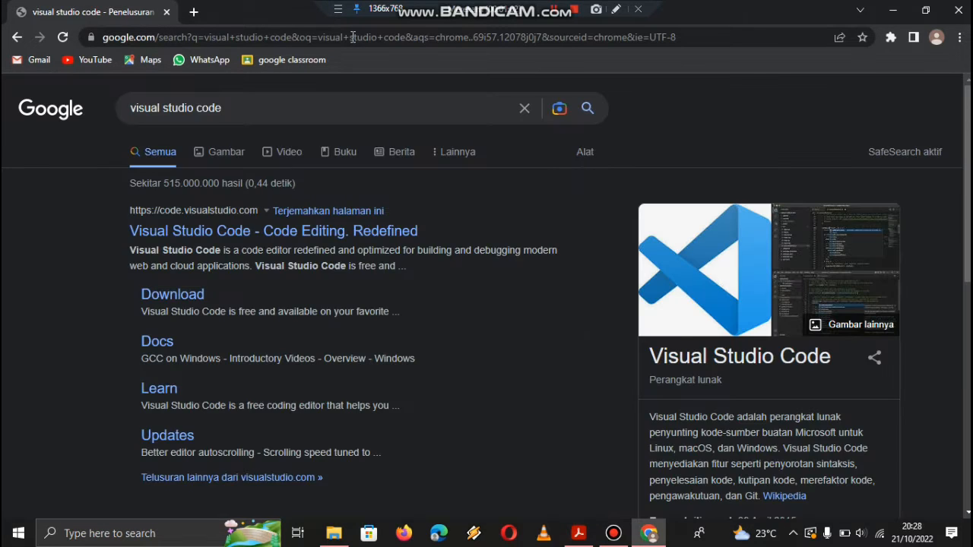
pyautogui.click(215, 234)
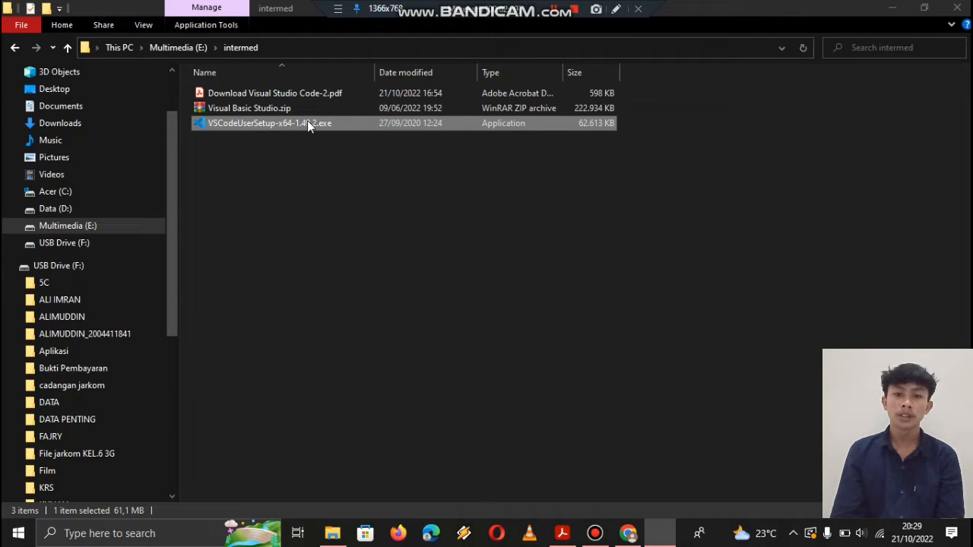
# Run VSCodeUserSetup from the intermed folder, accept the license agreement, and keep the default destination and Start Menu folders.
pyautogui.doubleClick(349, 122)
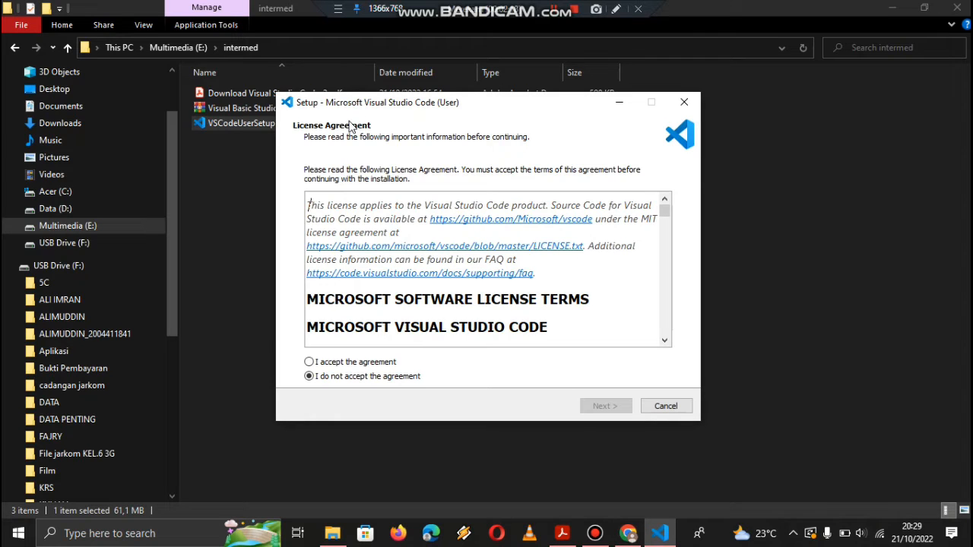
pyautogui.click(309, 363)
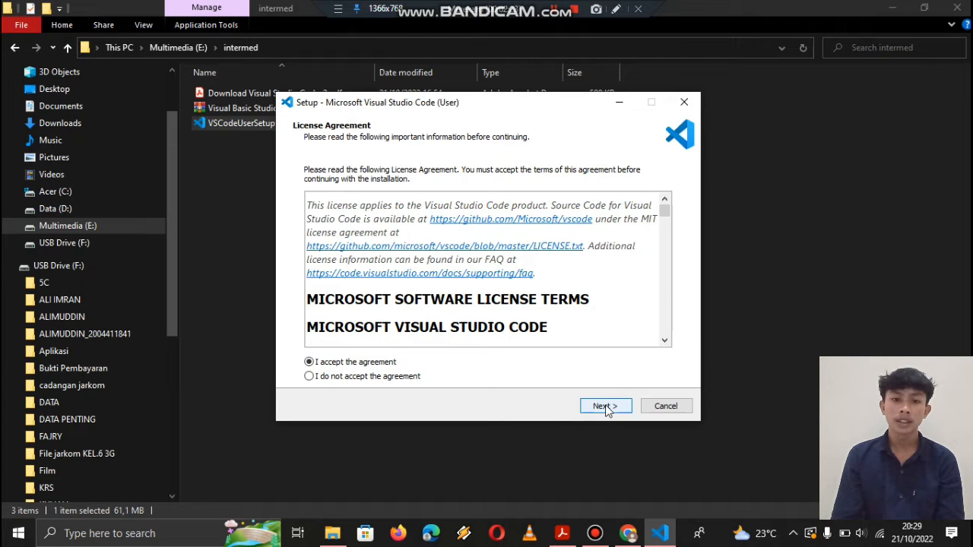
pyautogui.click(602, 406)
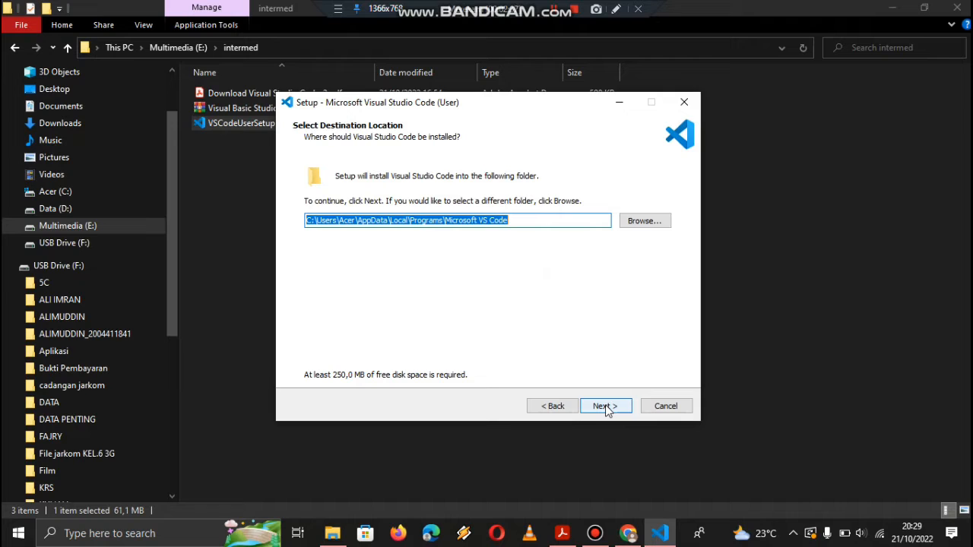
pyautogui.click(605, 406)
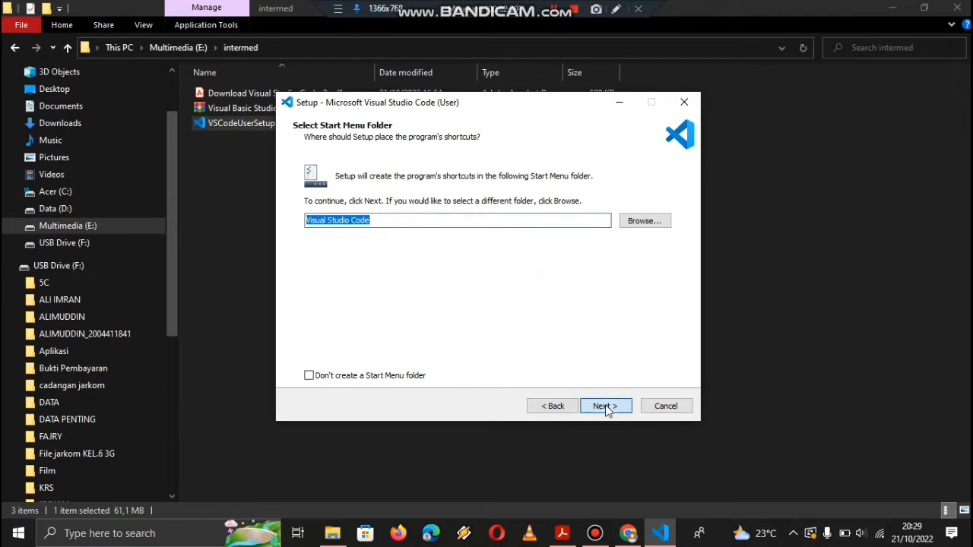
pyautogui.click(558, 406)
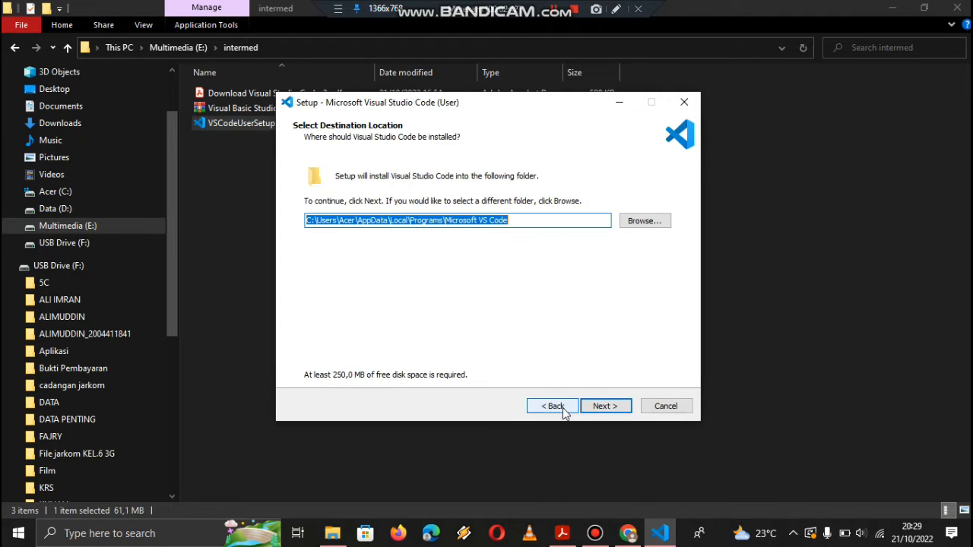
pyautogui.click(621, 407)
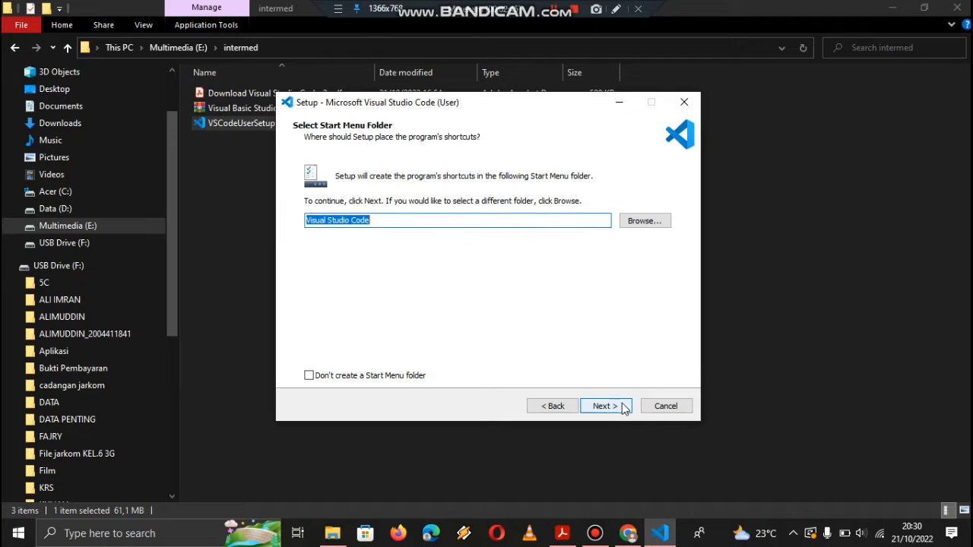
pyautogui.click(623, 407)
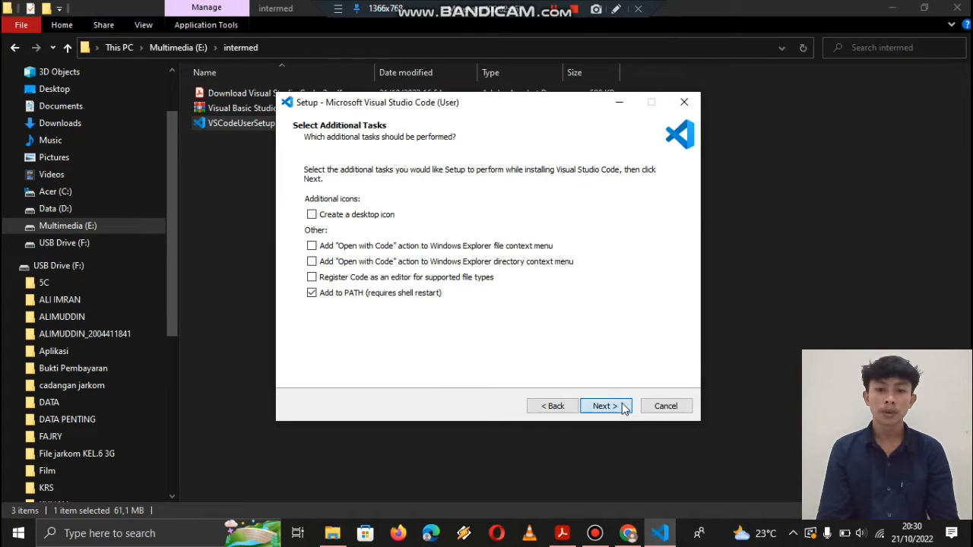
# Enable the desktop icon, both "Open with Code" context menu actions, and registering Code as an editor for supported file types.
pyautogui.click(321, 216)
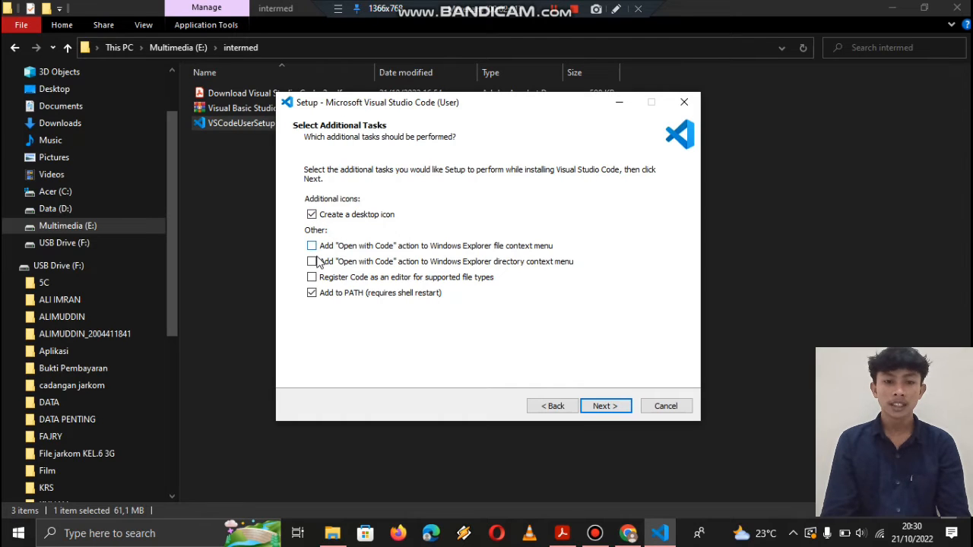
pyautogui.click(311, 247)
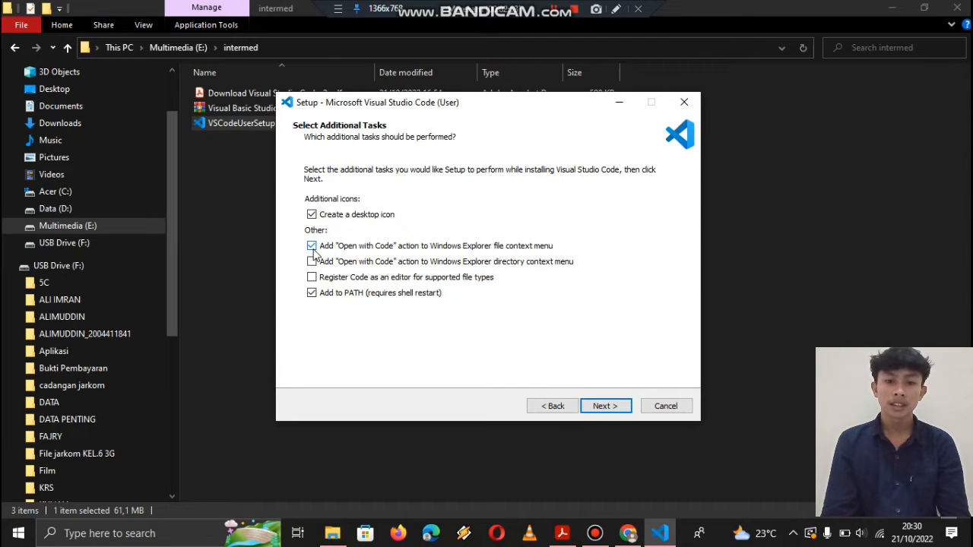
pyautogui.click(312, 262)
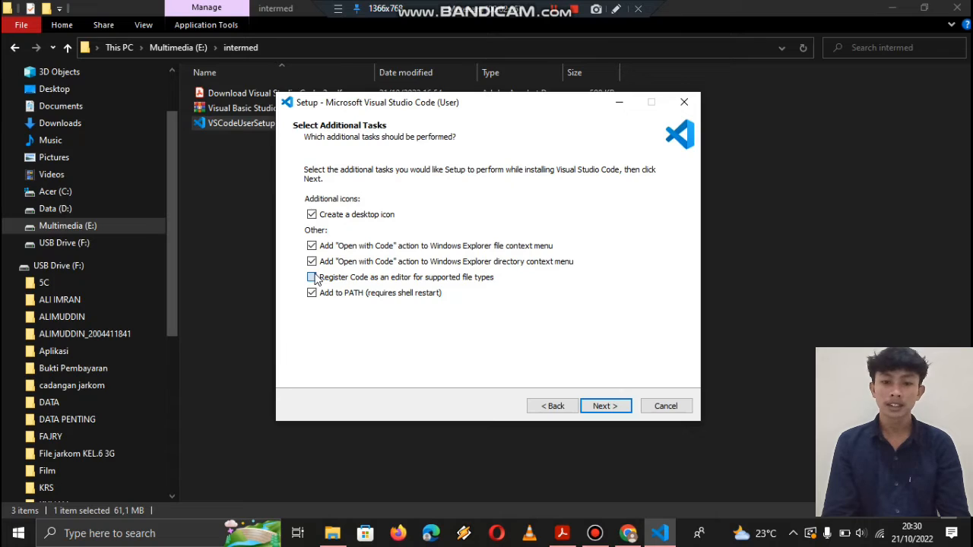
pyautogui.click(312, 277)
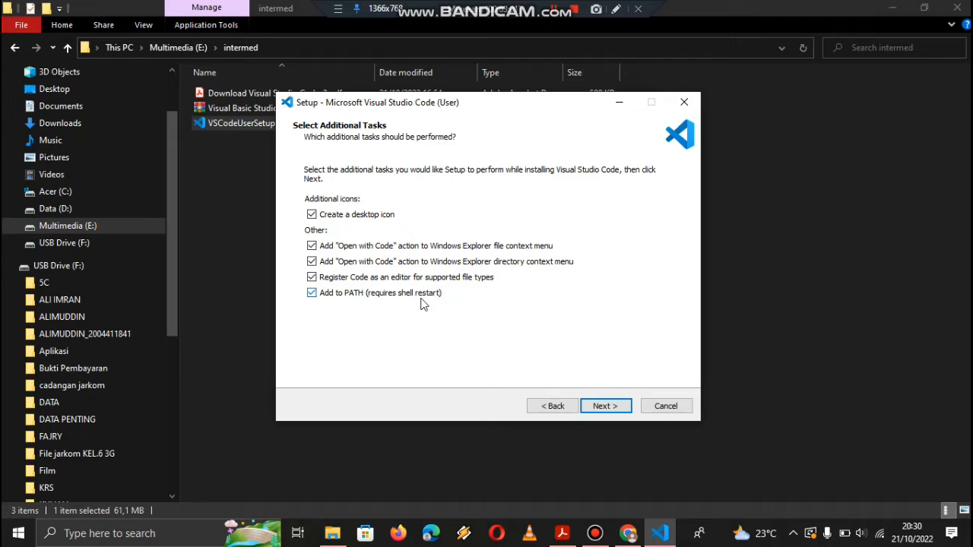
# Install Visual Studio Code with the chosen options and finish the setup with the launch option enabled.
pyautogui.click(603, 408)
pyautogui.click(605, 410)
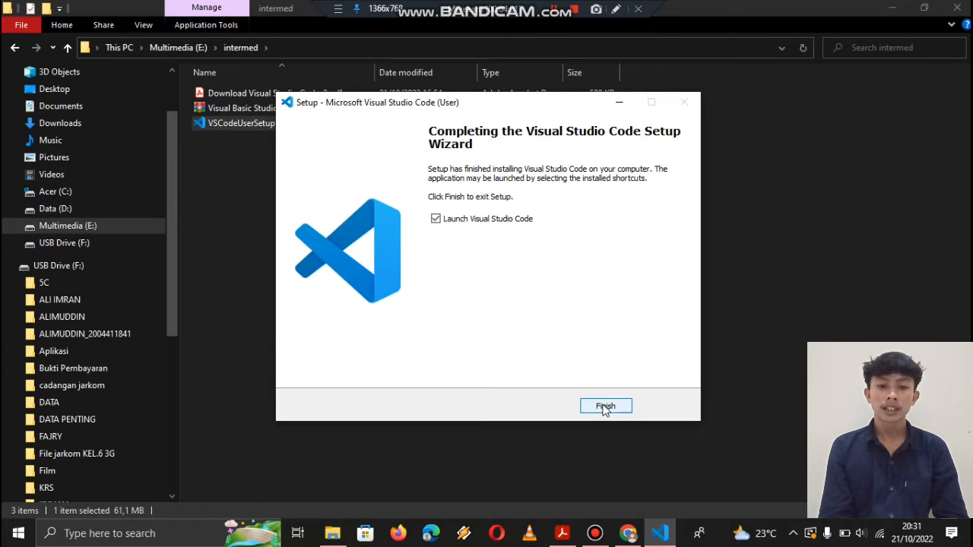
pyautogui.click(606, 407)
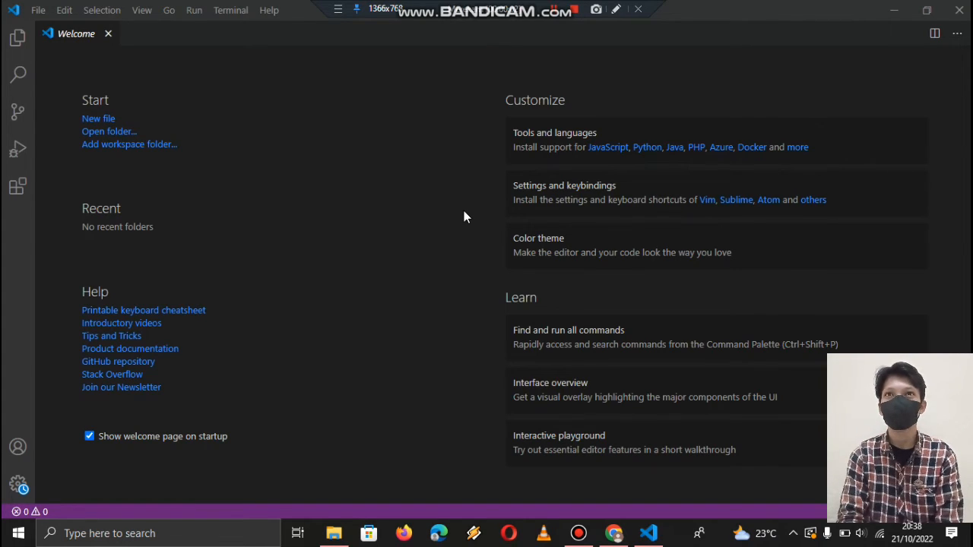
# Search the extension marketplace for "py" and install Microsoft's Python extension.
pyautogui.click(23, 197)
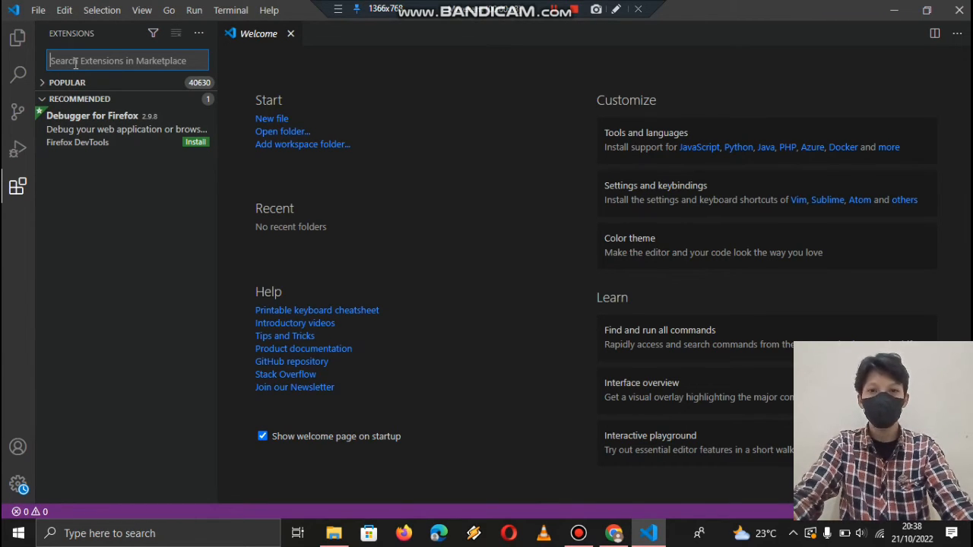
pyautogui.write('P')
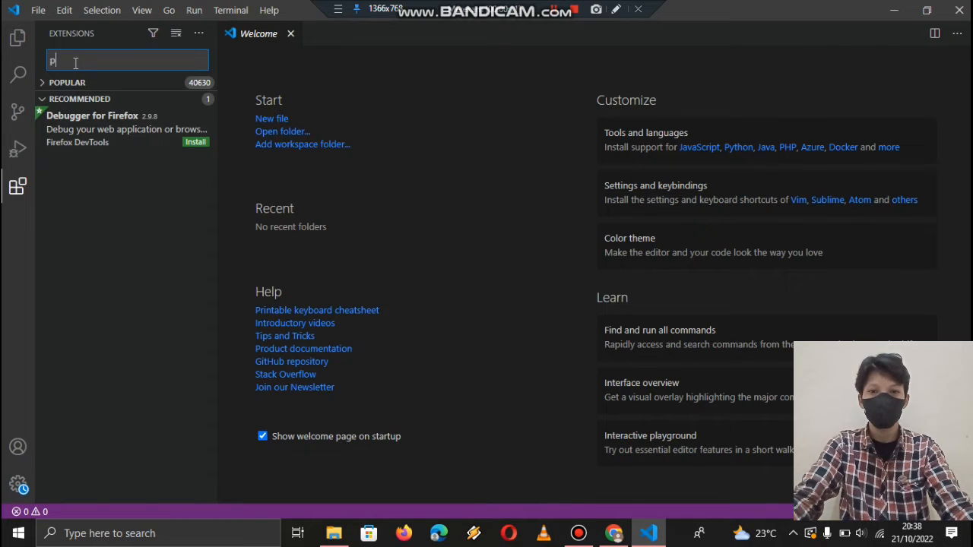
pyautogui.write('yt')
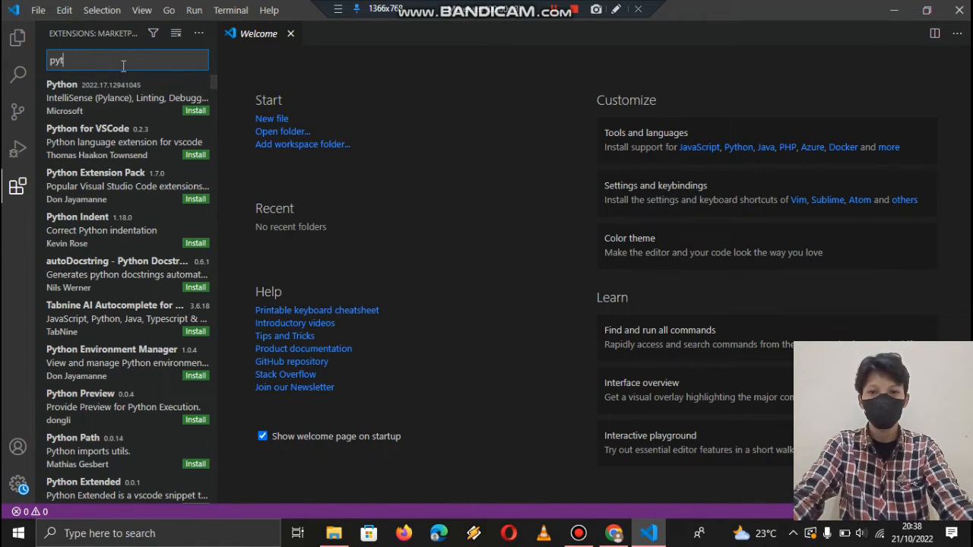
pyautogui.write('on')
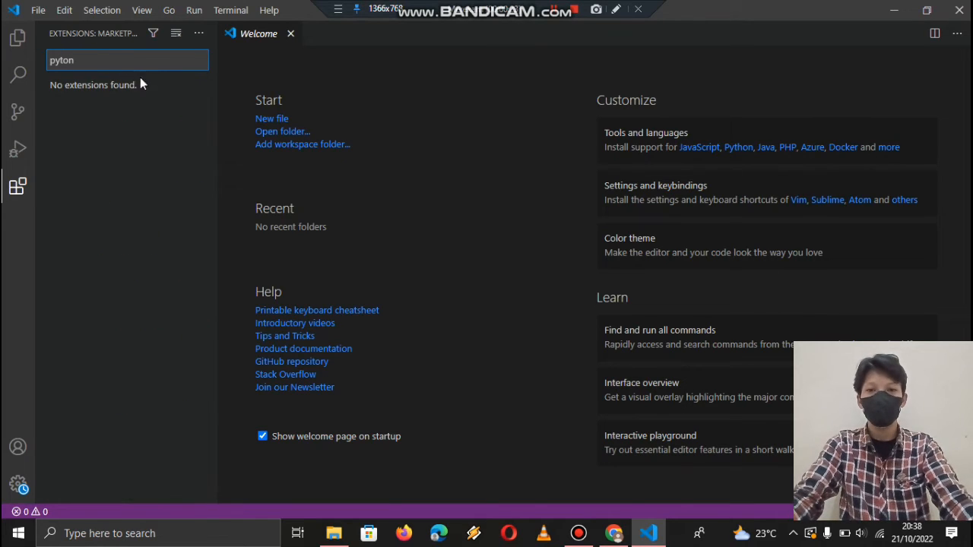
pyautogui.press('BackSpace')
pyautogui.press('BackSpace')
pyautogui.press('BackSpace')
pyautogui.press('BackSpace')
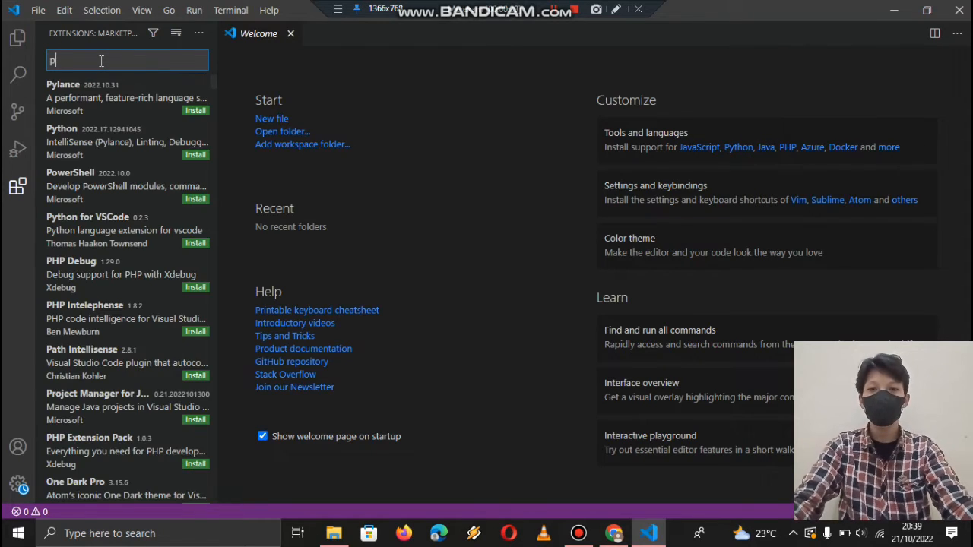
pyautogui.write('y')
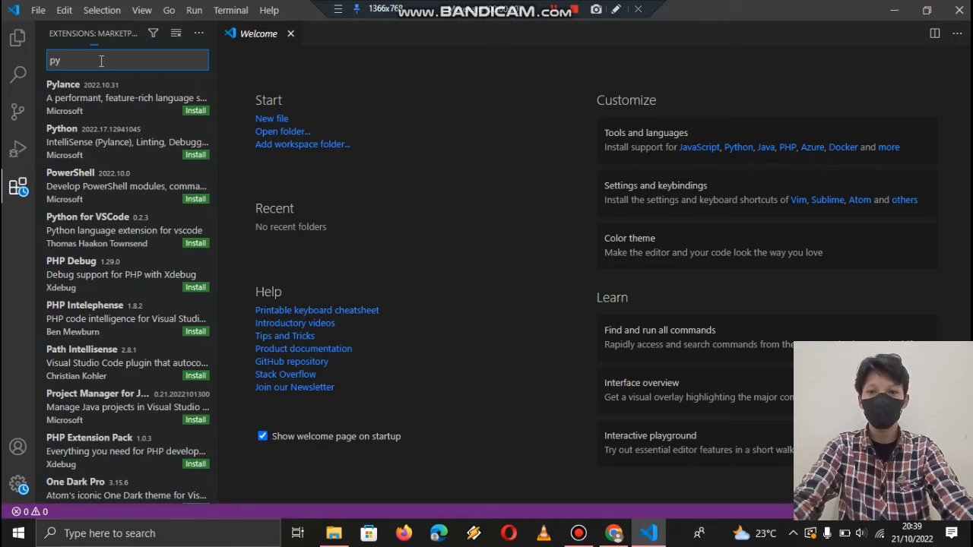
pyautogui.click(153, 143)
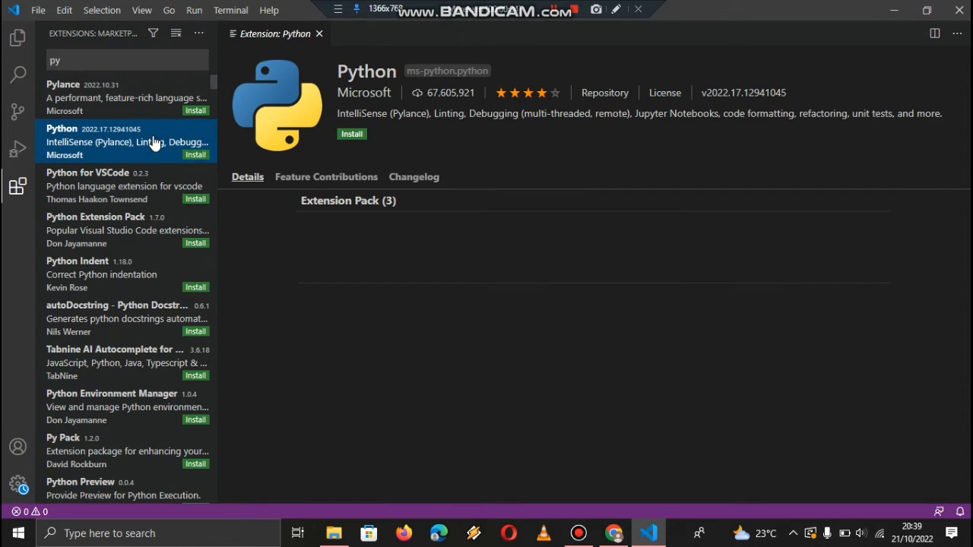
pyautogui.click(352, 135)
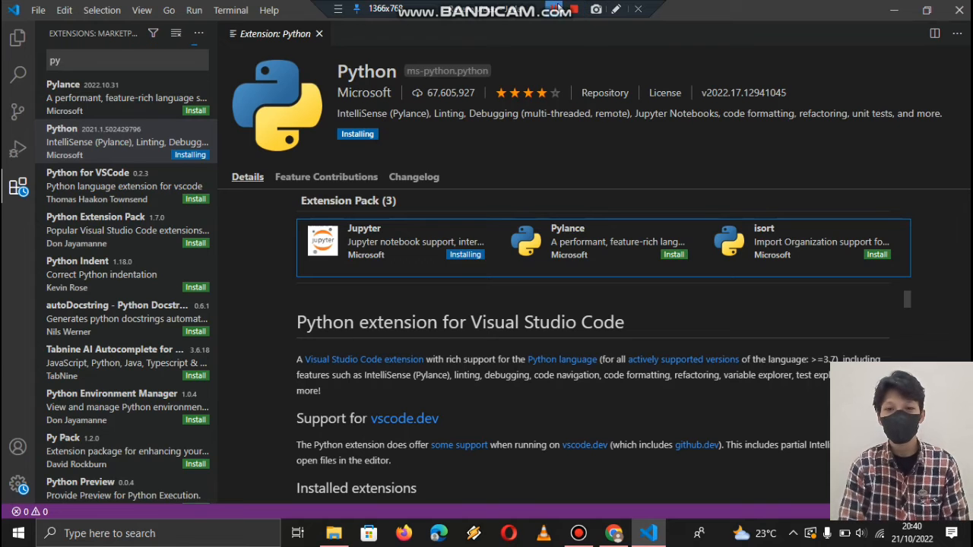
pyautogui.click(559, 16)
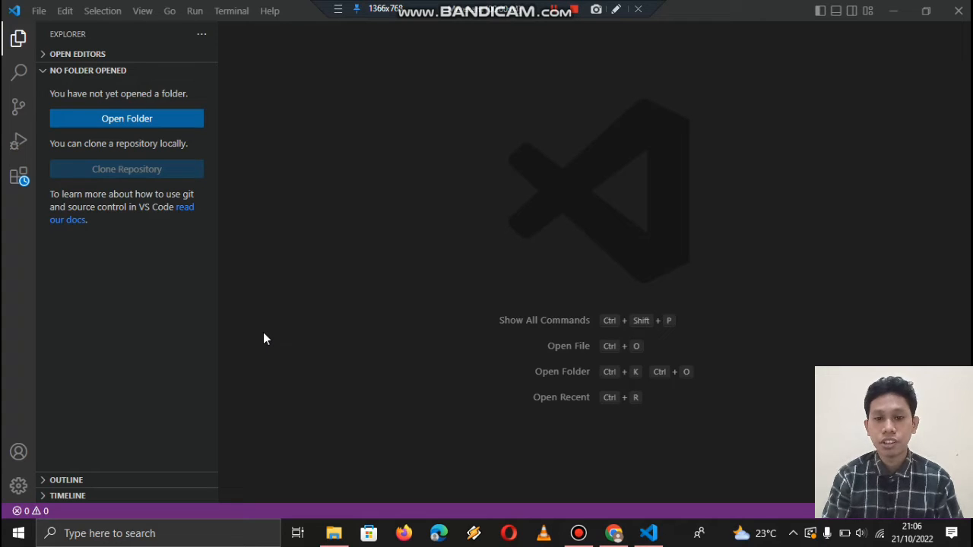
pyautogui.click(171, 364)
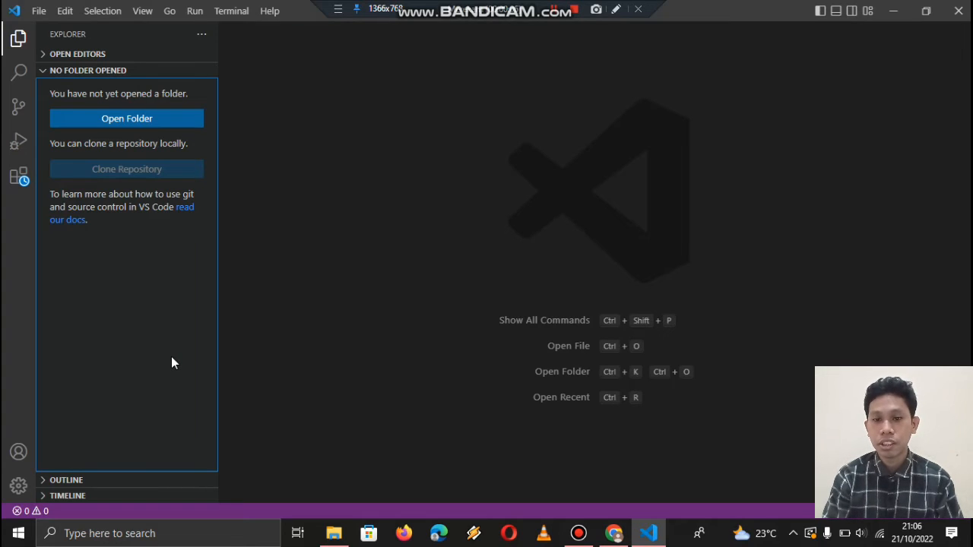
pyautogui.click(395, 254)
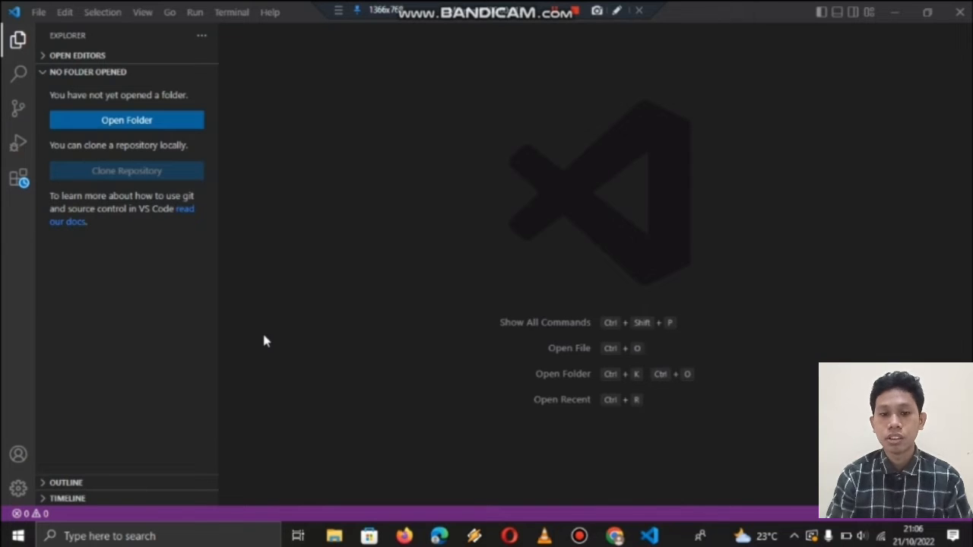
# Create a new file and save it in the contoh folder on drive E as contoh.html, with the HTML file type.
pyautogui.hotkey('ctrl', 'n')
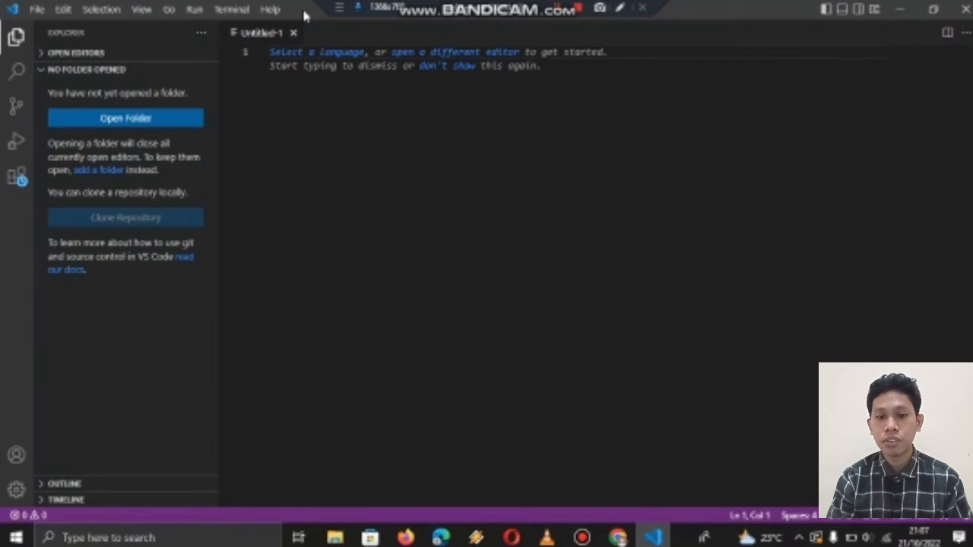
pyautogui.hotkey('ctrl', 's')
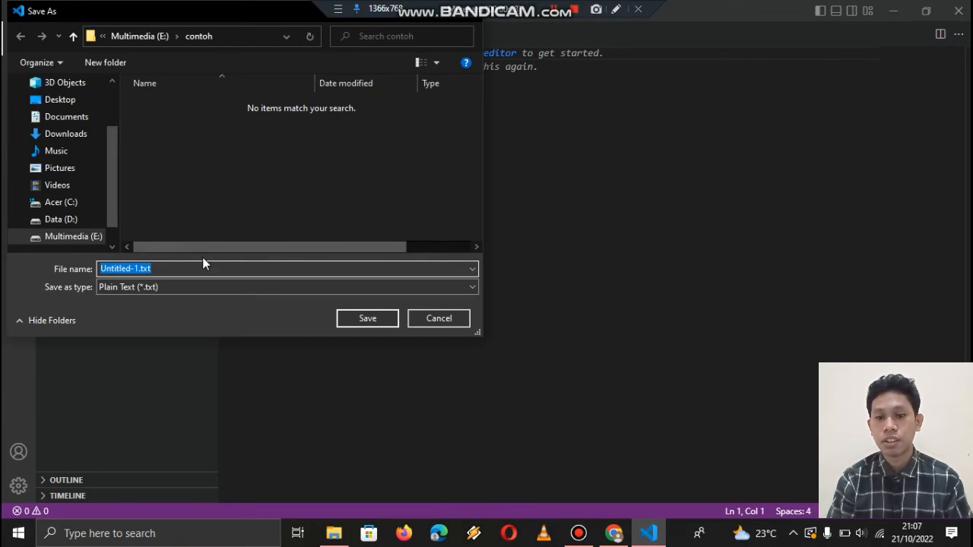
pyautogui.press('BackSpace')
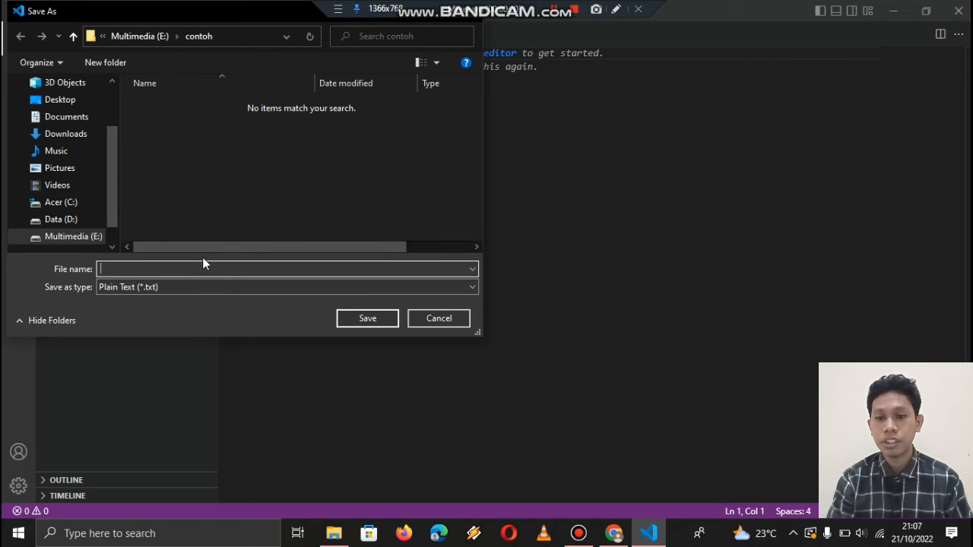
pyautogui.write('c')
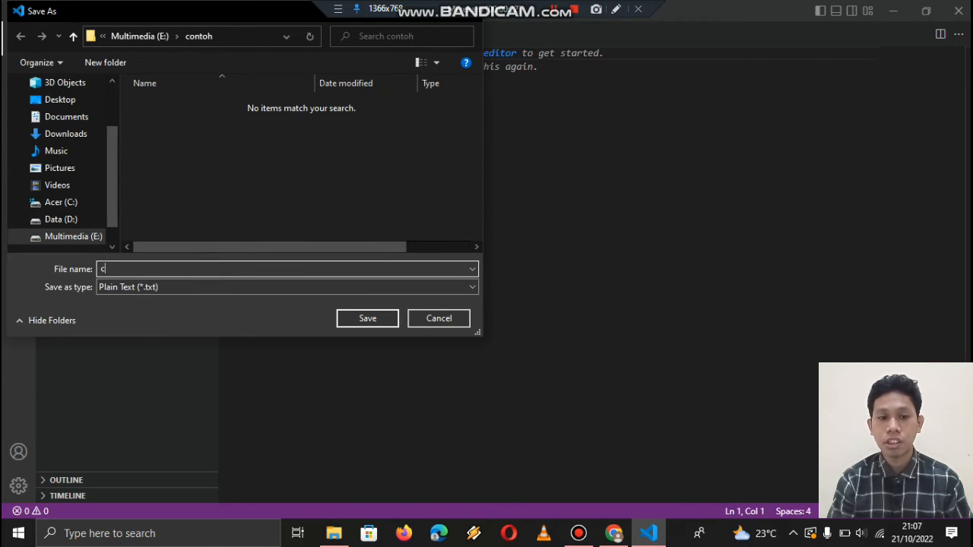
pyautogui.write('ontoh')
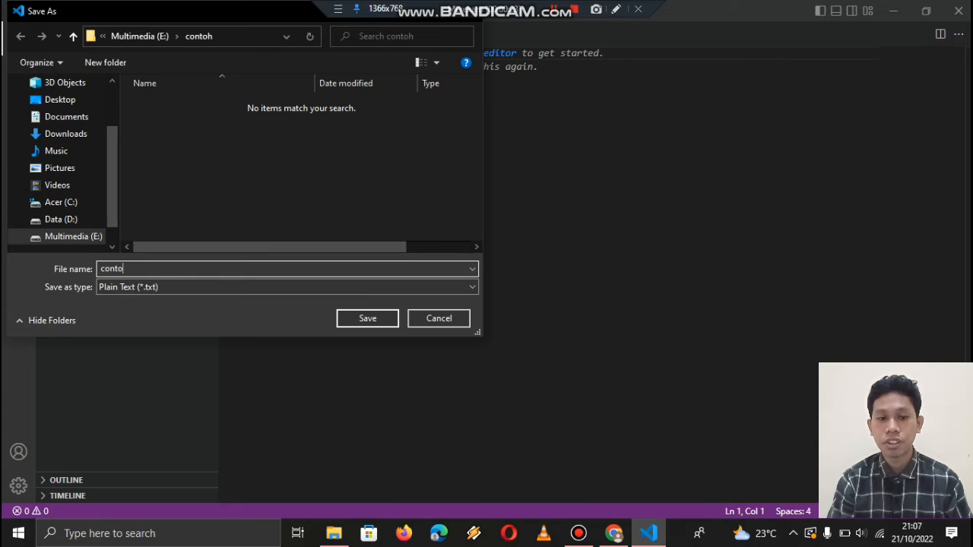
pyautogui.click(145, 290)
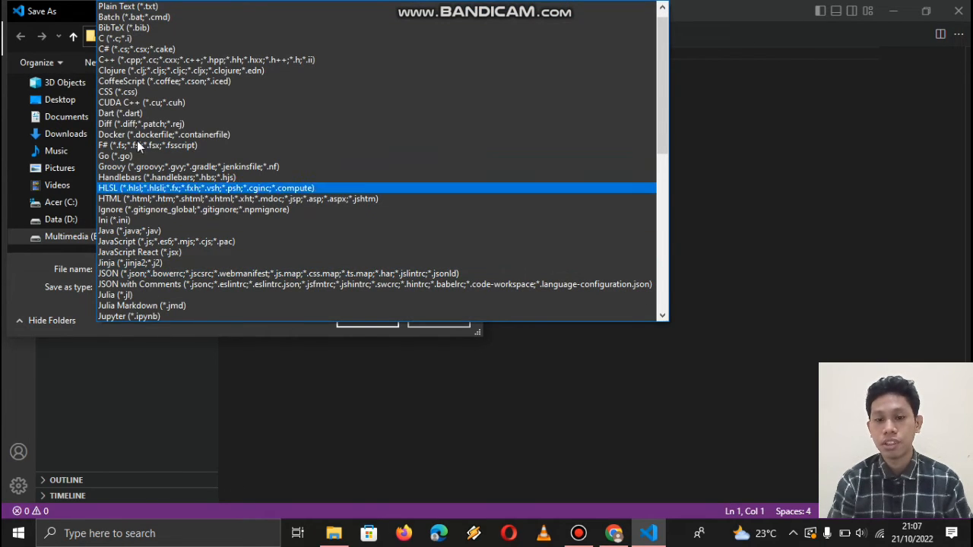
pyautogui.click(136, 197)
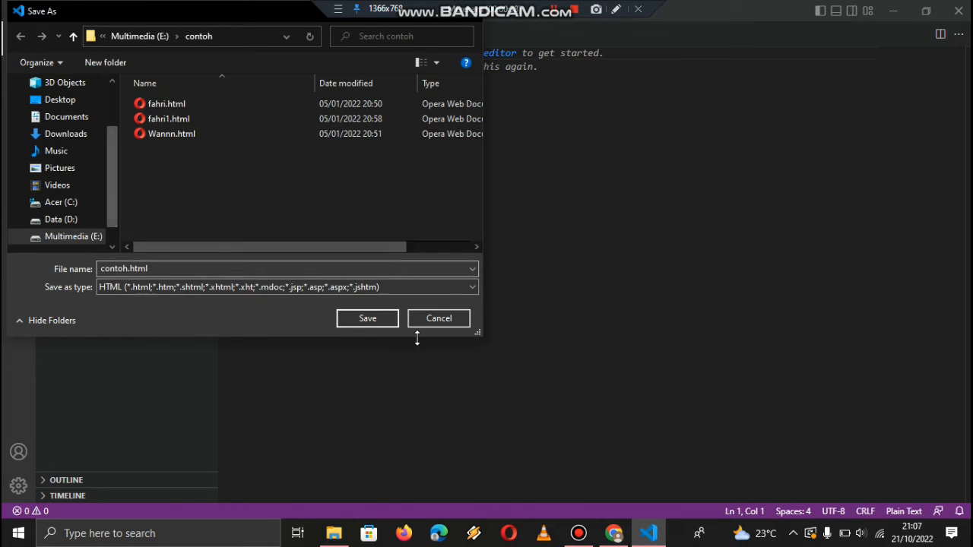
pyautogui.click(384, 324)
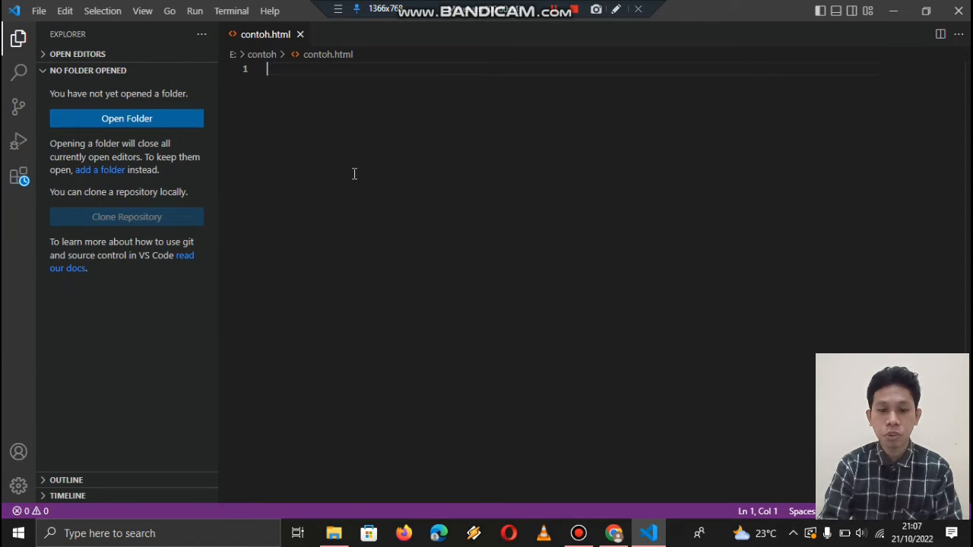
# Insert the HTML boilerplate into contoh.html with the "!" Emmet abbreviation, keeping the viewport width as device-width.
pyautogui.write('!')
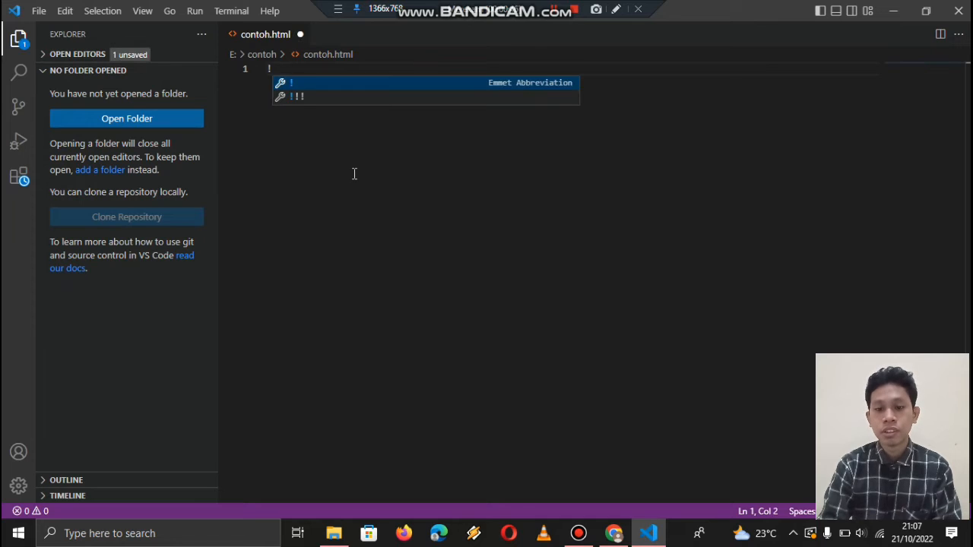
pyautogui.press('Return')
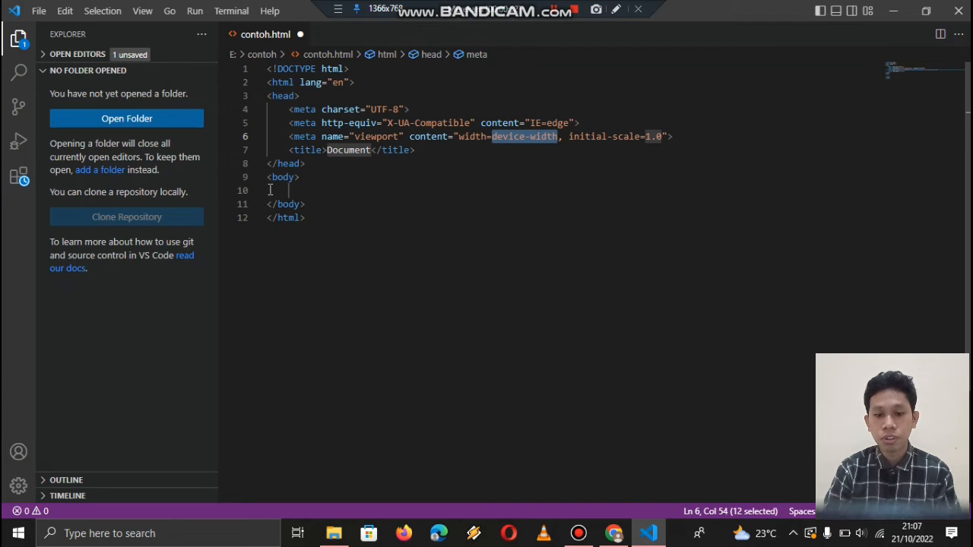
pyautogui.write('<')
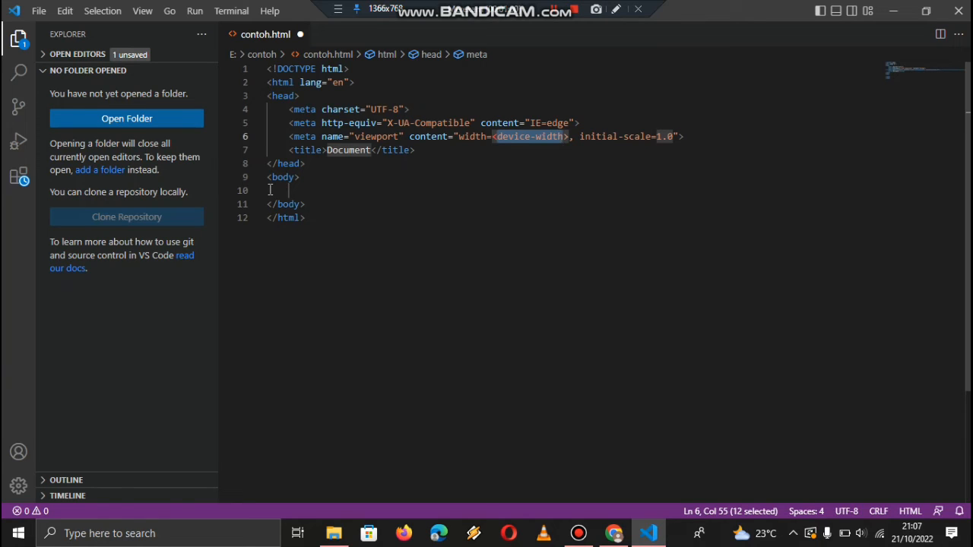
pyautogui.hotkey('ctrl', 'z')
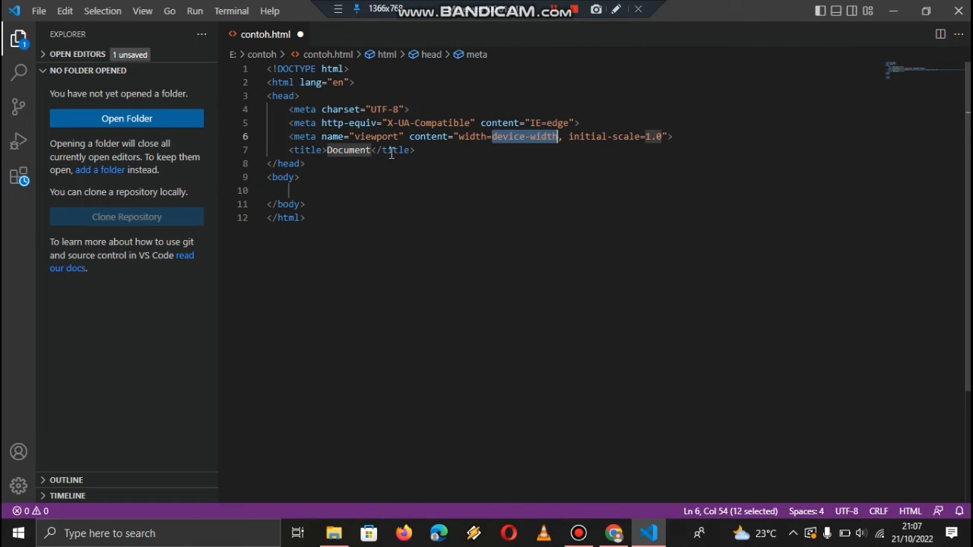
# Add a paragraph element containing "hello world" inside the body and save contoh.html.
pyautogui.click(309, 191)
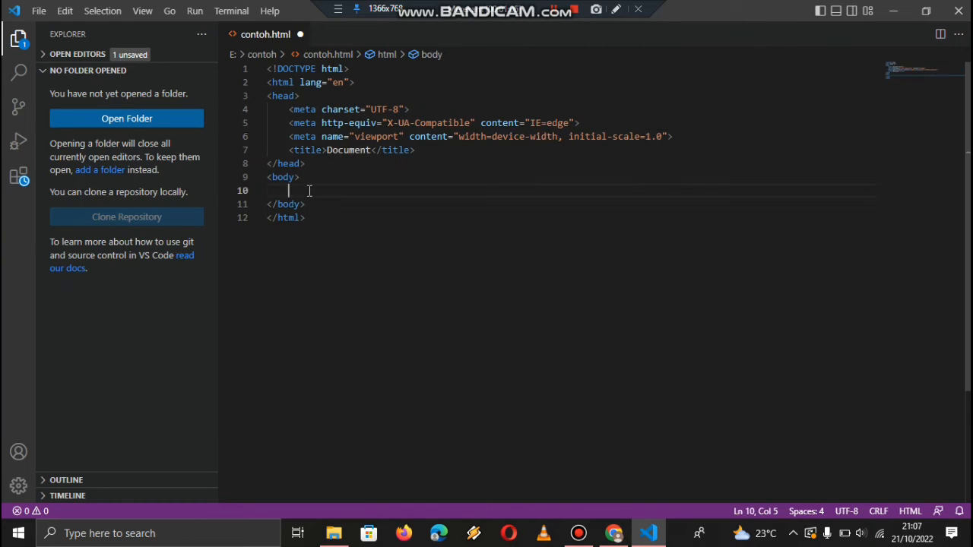
pyautogui.write('<')
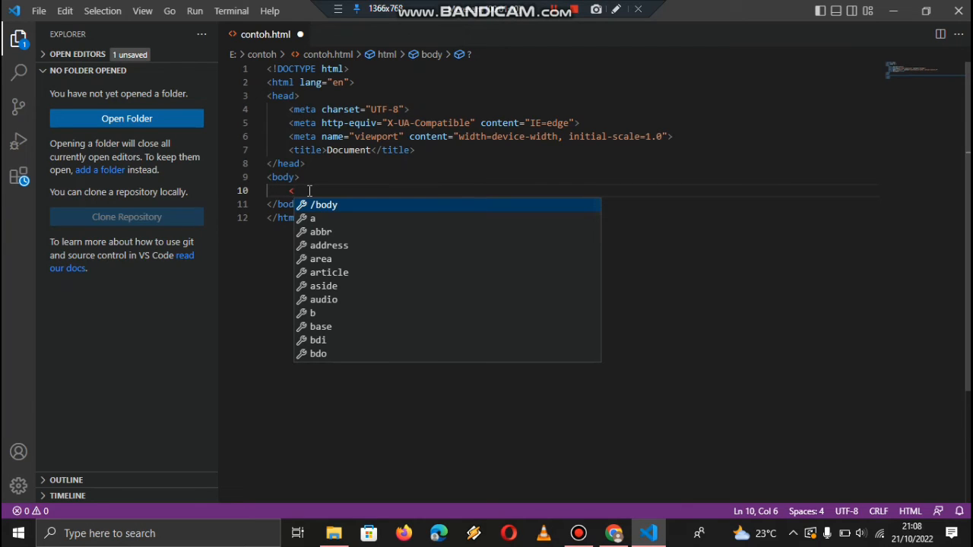
pyautogui.write('p')
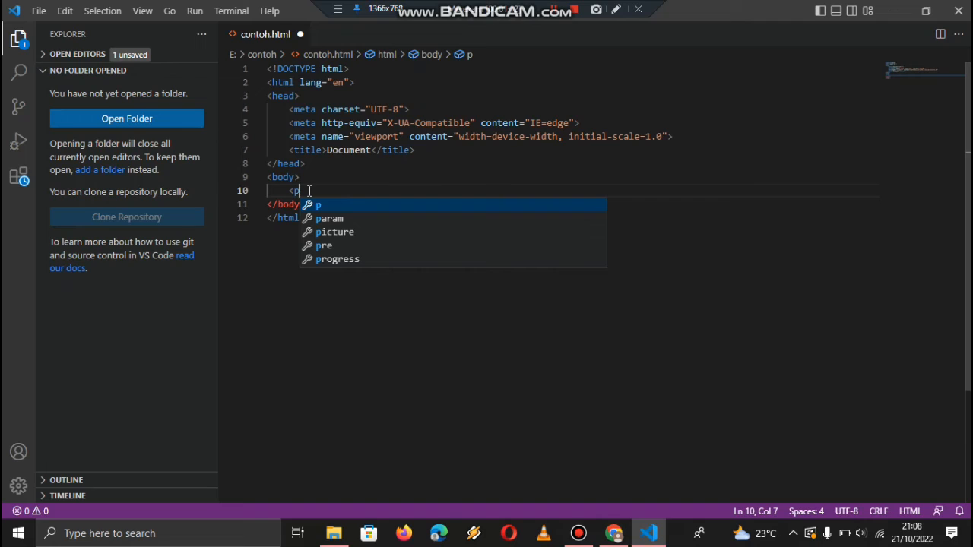
pyautogui.write('> </p>')
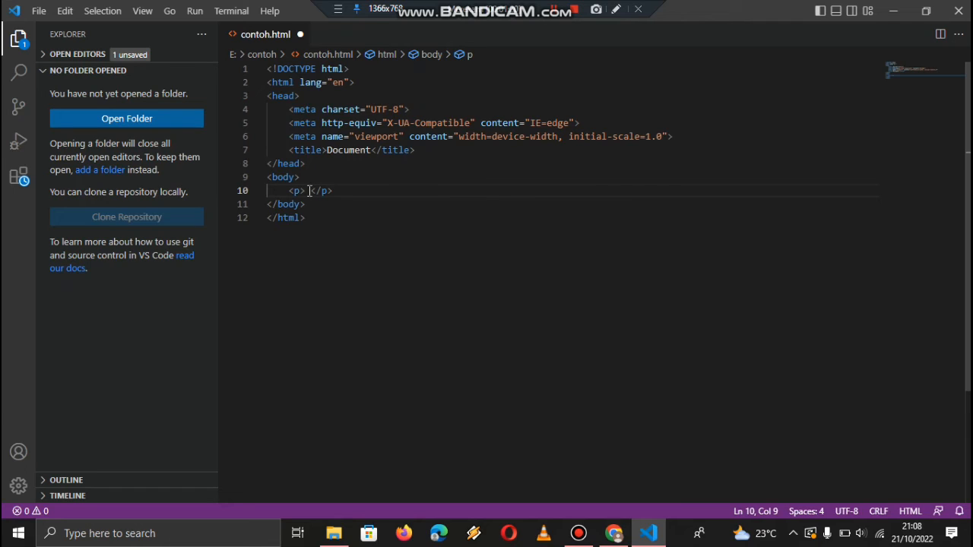
pyautogui.write('hell')
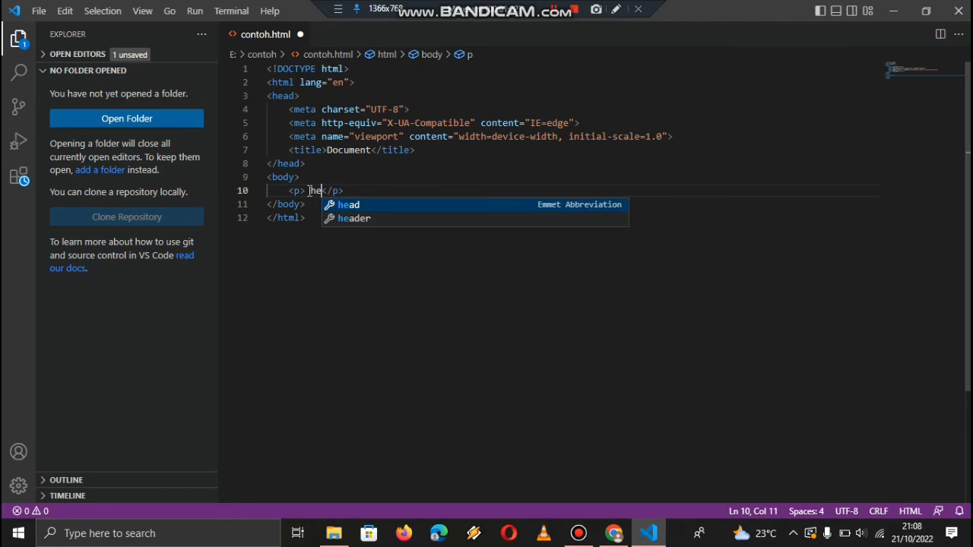
pyautogui.write('o wo')
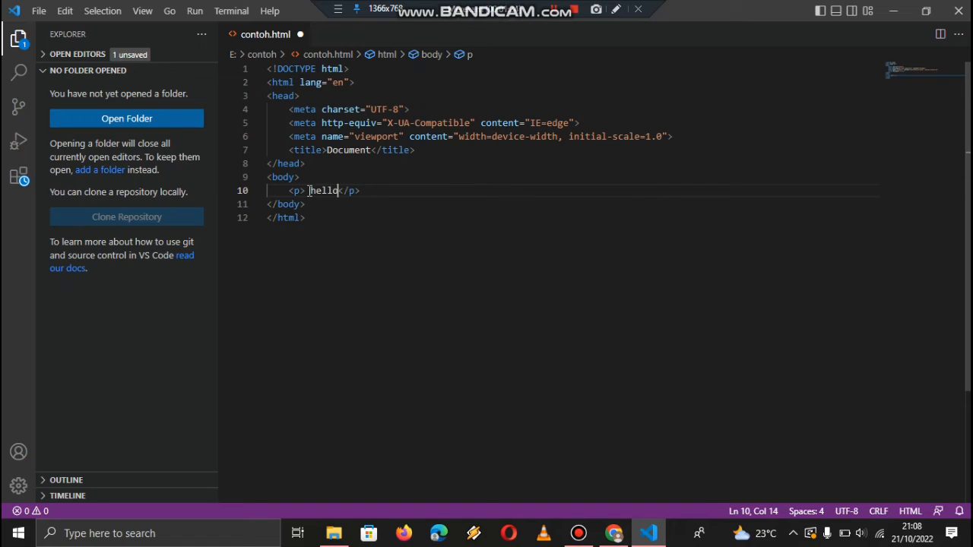
pyautogui.write('rld')
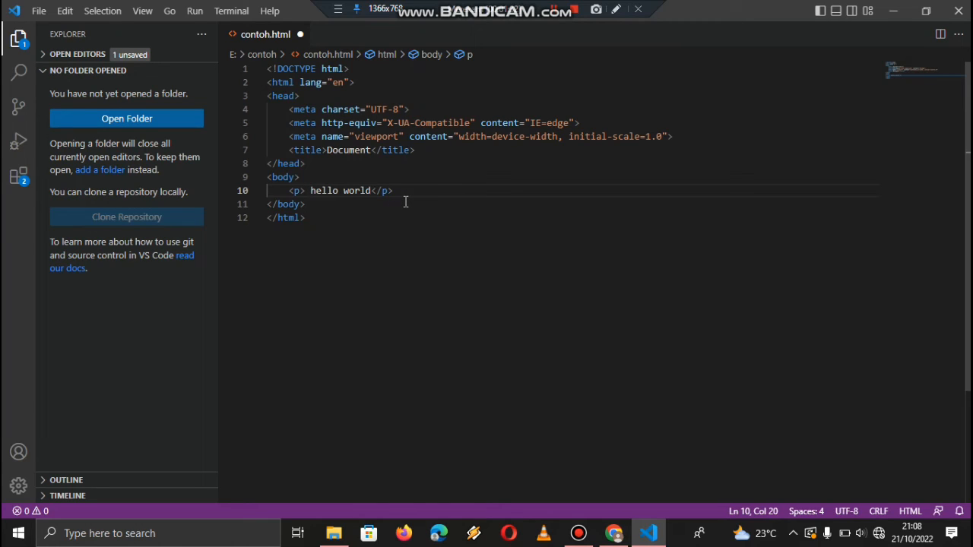
pyautogui.hotkey('ctrl', 's')
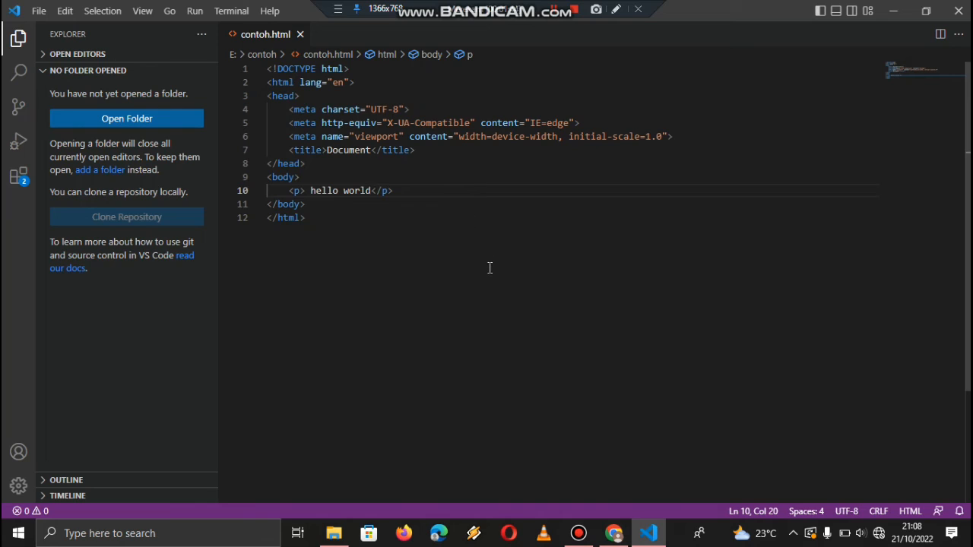
pyautogui.scroll(-2, 489, 268)
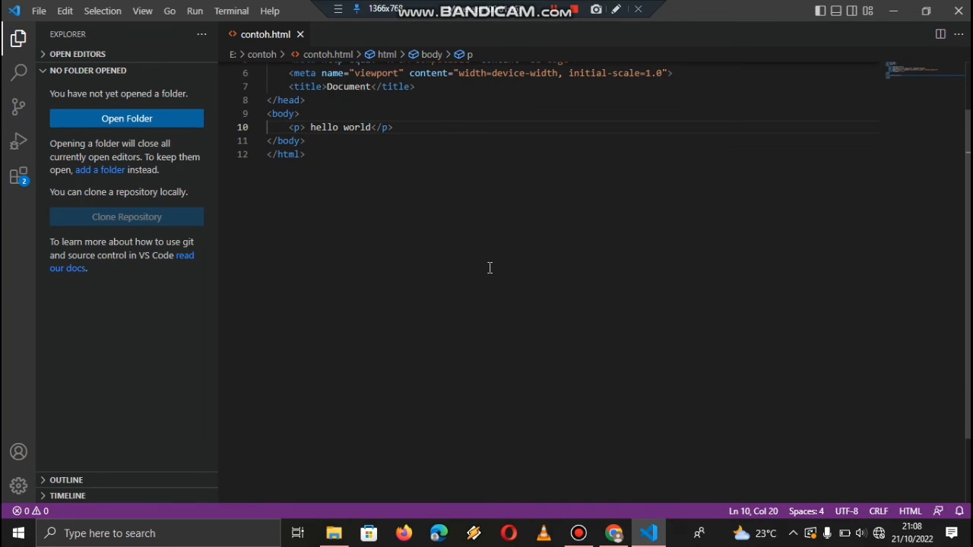
pyautogui.scroll(1, 489, 268)
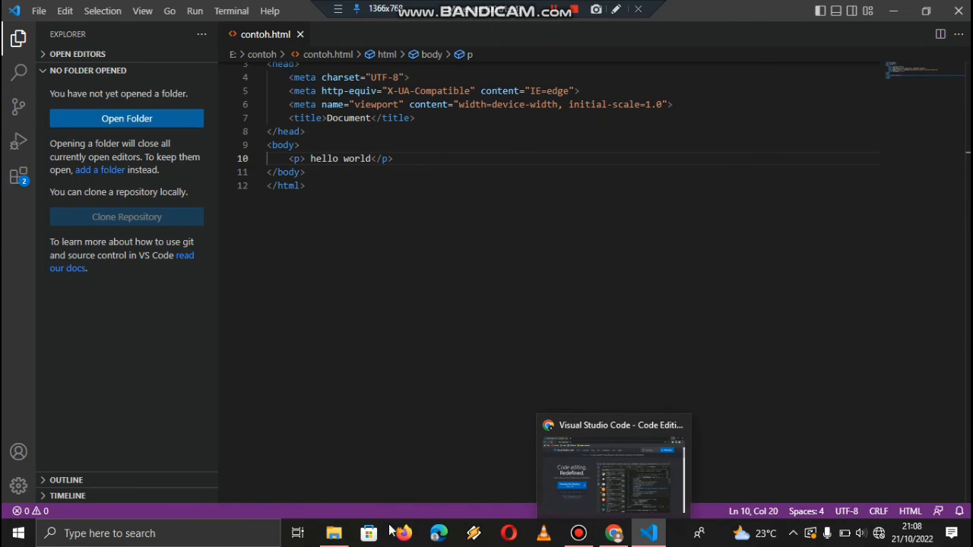
pyautogui.click(567, 317)
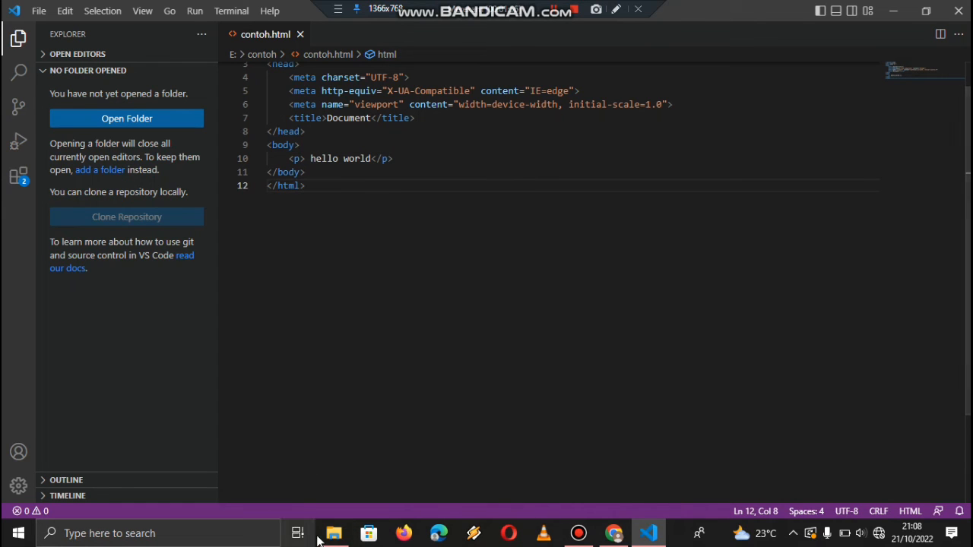
# Switch to the contoh folder in File Explorer and open contoh.html with Google Chrome.
pyautogui.moveTo(334, 533)
pyautogui.click(312, 460)
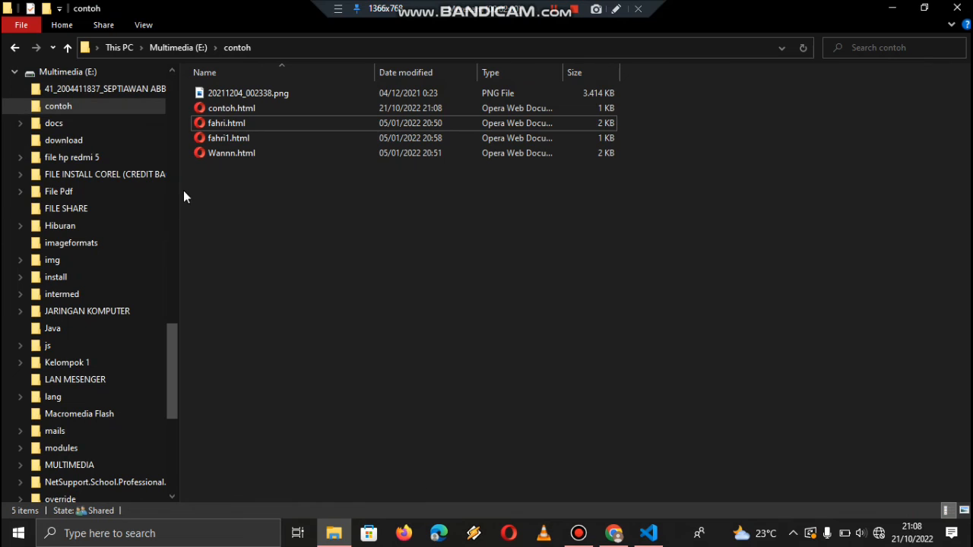
pyautogui.click(238, 108)
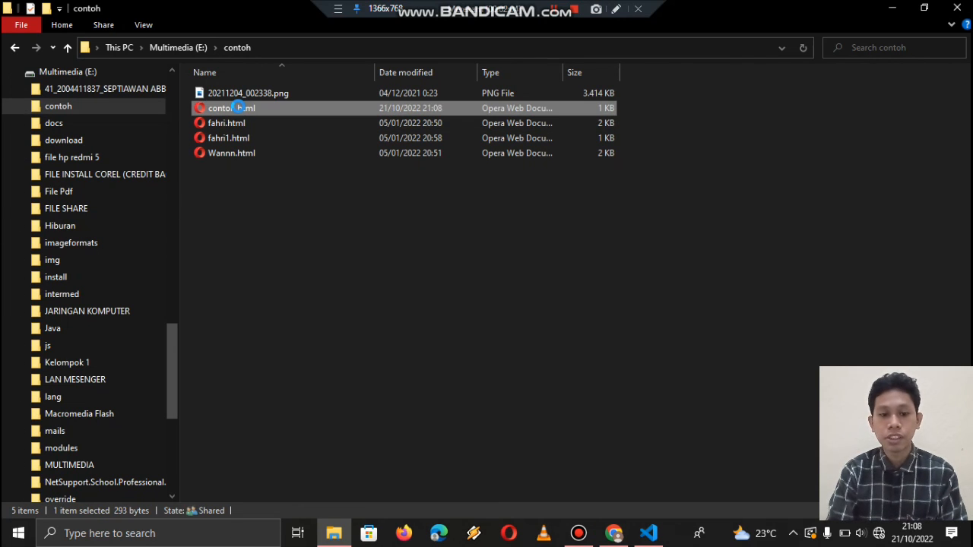
pyautogui.rightClick(238, 108)
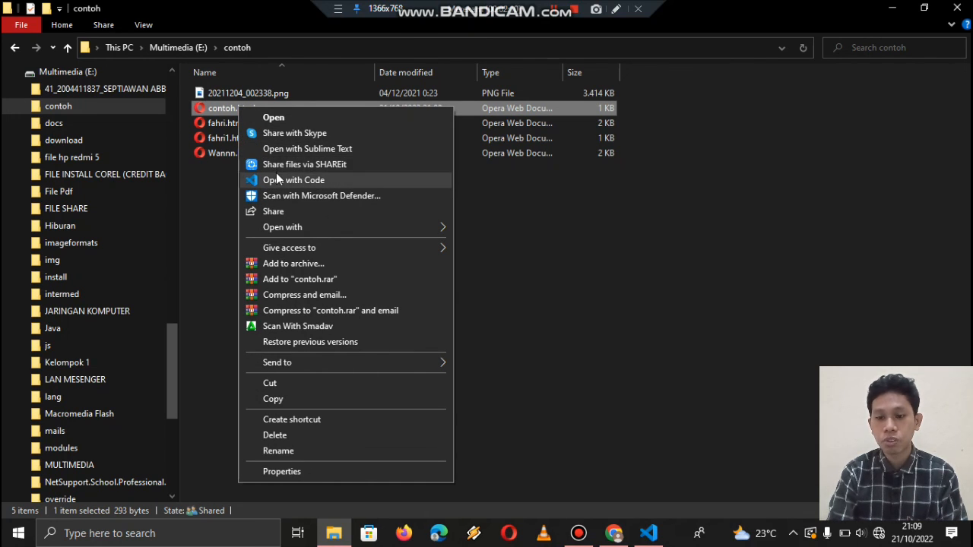
pyautogui.moveTo(273, 227)
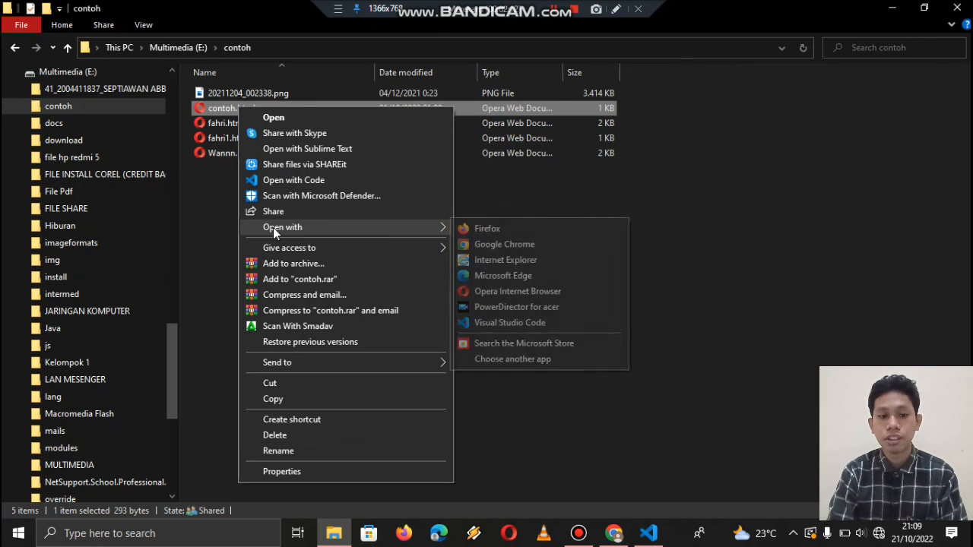
pyautogui.click(490, 244)
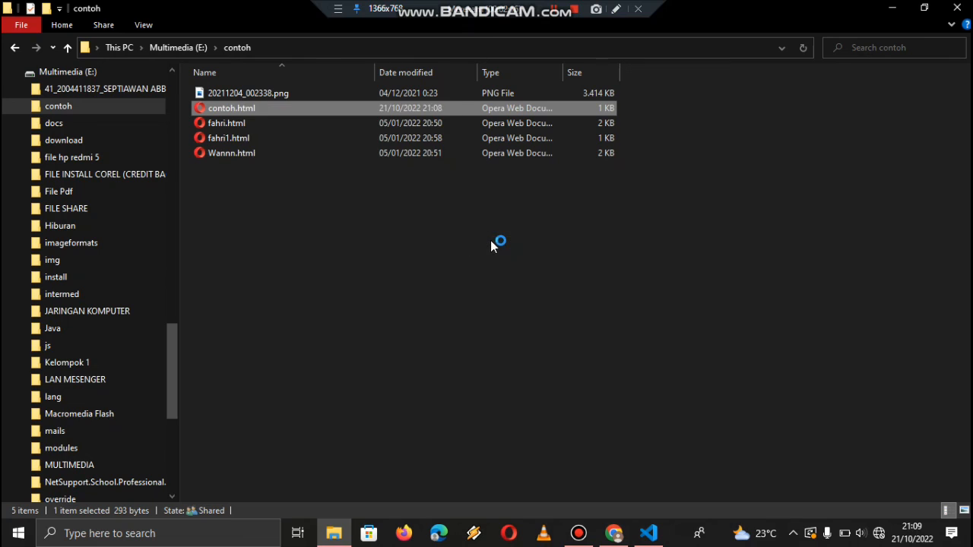